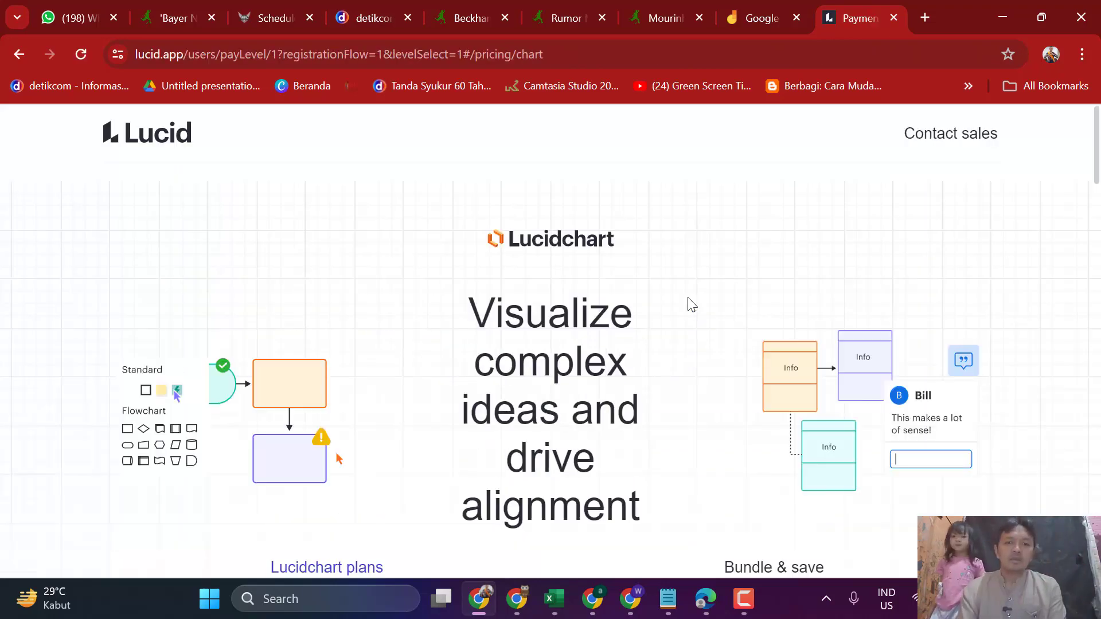
Review the Free, Individual, Team and Enterprise plans on the Lucidchart pricing page
{"action": "scroll", "coordinate": [762, 425], "scroll_direction": "down", "scroll_amount": 4}
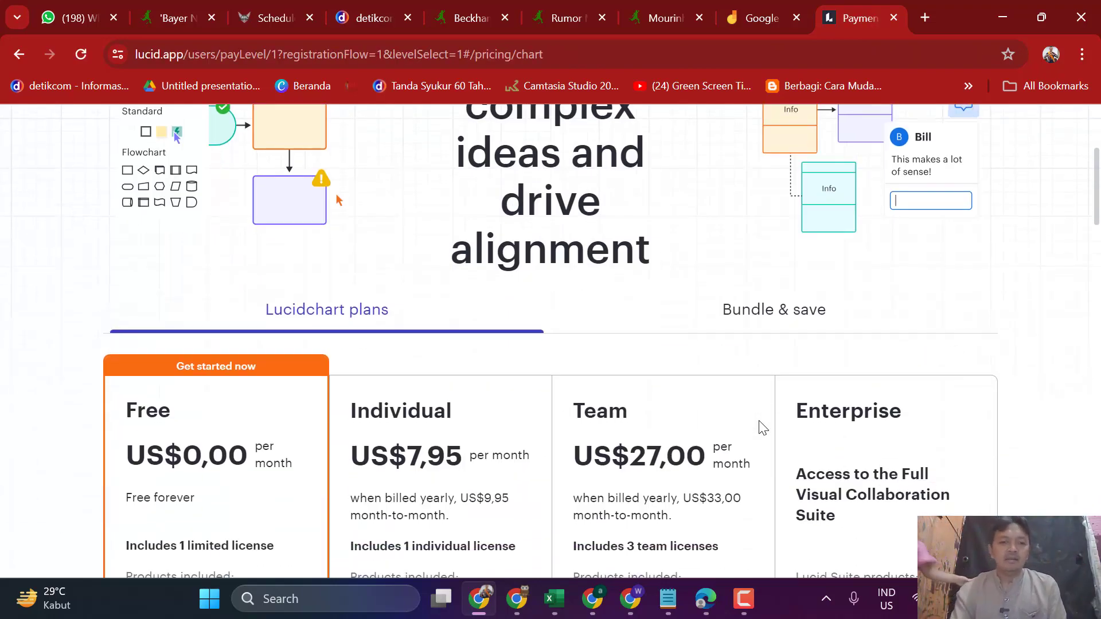
{"action": "scroll", "coordinate": [762, 428], "scroll_direction": "down", "scroll_amount": 12}
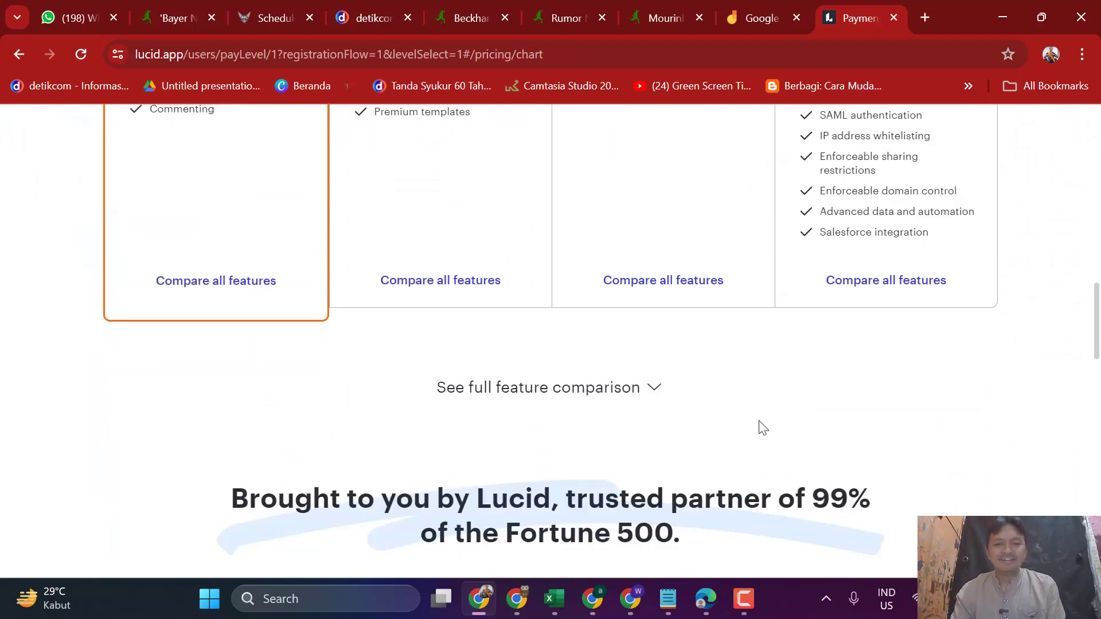
{"action": "scroll", "coordinate": [760, 427], "scroll_direction": "up", "scroll_amount": 12}
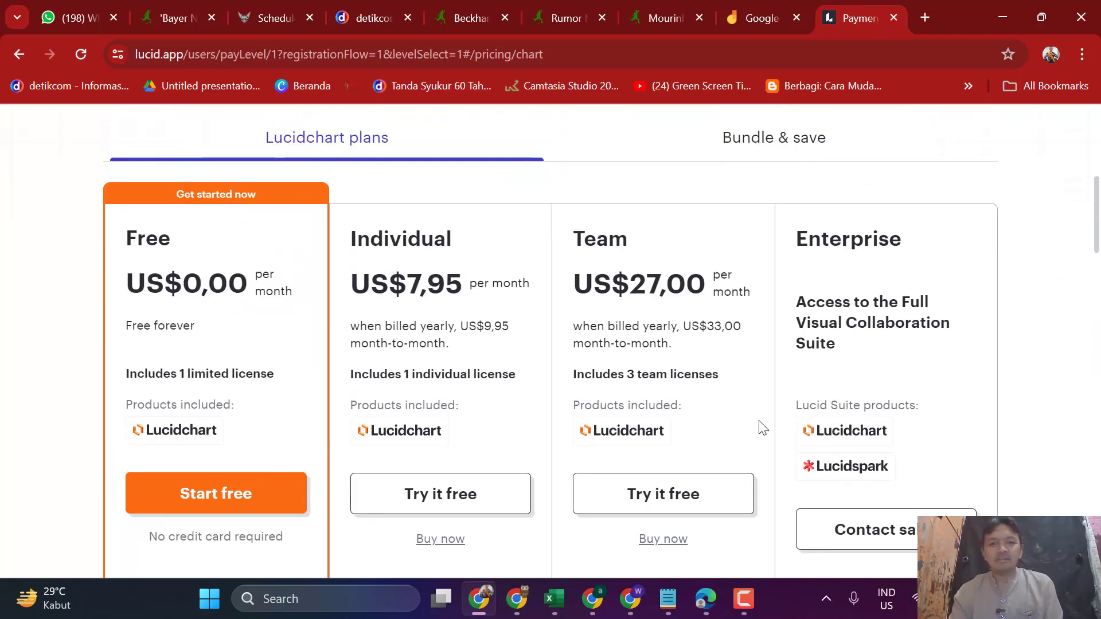
{"action": "scroll", "coordinate": [435, 335], "scroll_direction": "down", "scroll_amount": 3}
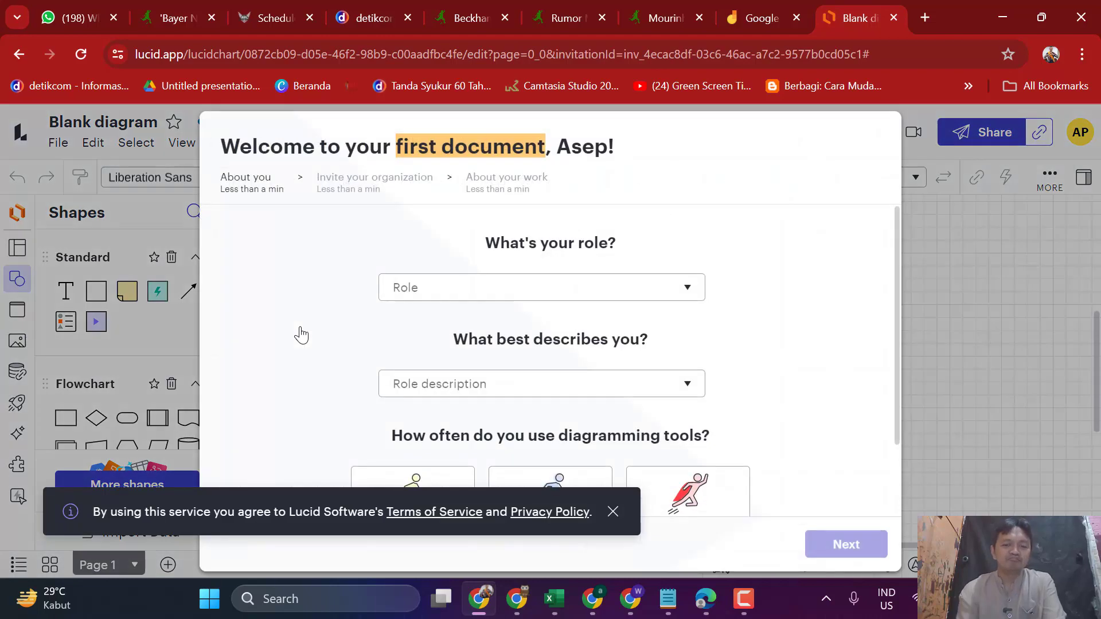
Dismiss the terms of service notice and choose Novice as the diagramming experience level in the welcome form
{"action": "left_click", "coordinate": [613, 511]}
{"action": "scroll", "coordinate": [591, 378], "scroll_direction": "down", "scroll_amount": 2}
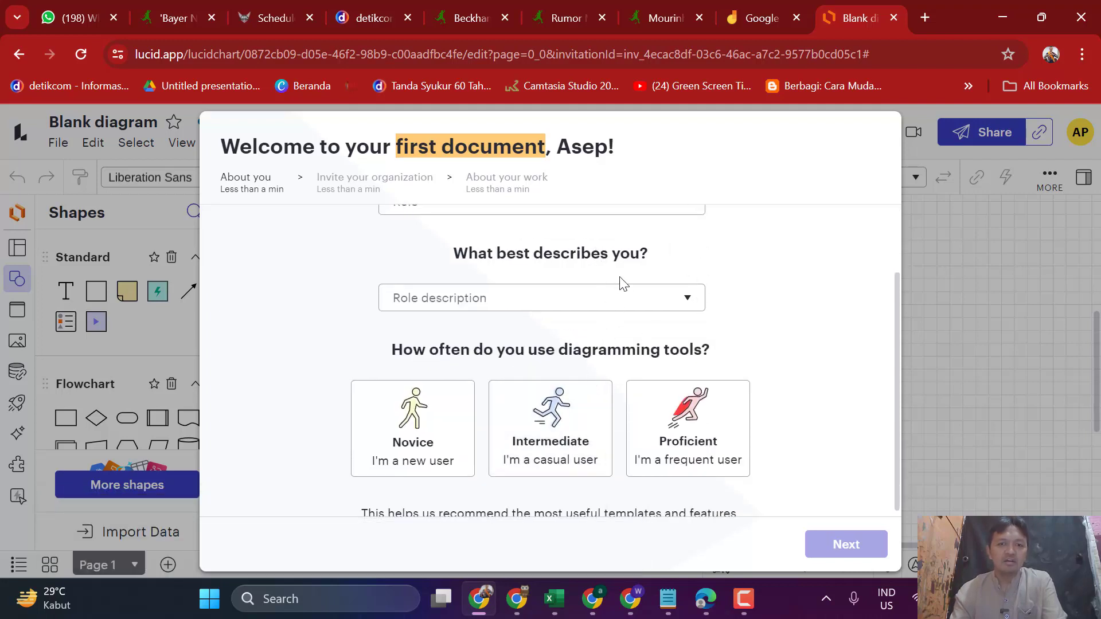
{"action": "scroll", "coordinate": [869, 272], "scroll_direction": "up", "scroll_amount": 2}
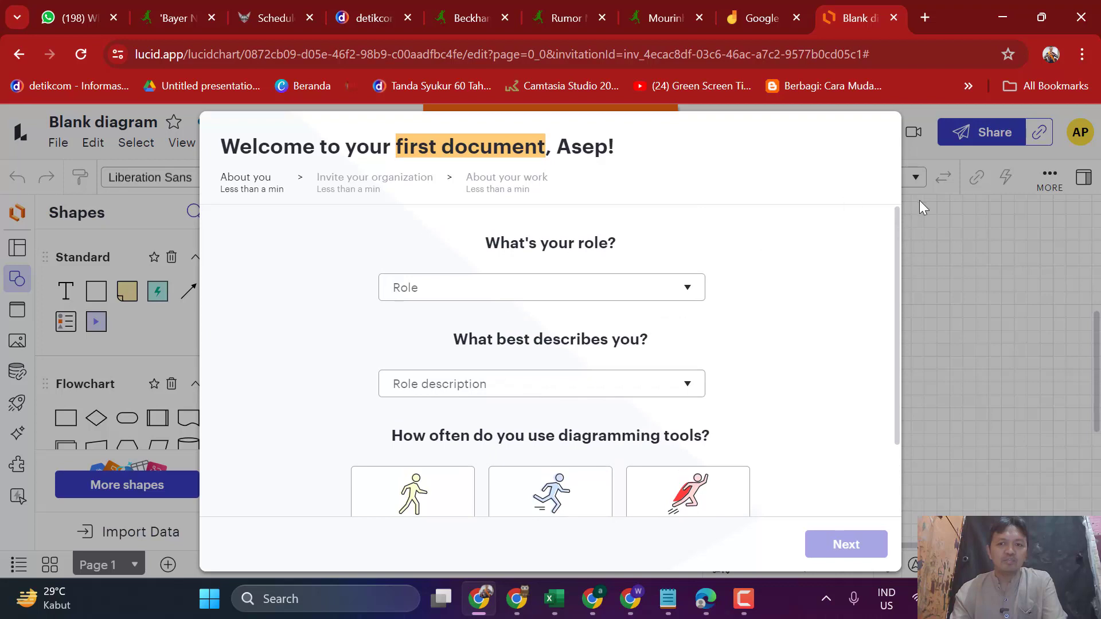
{"action": "scroll", "coordinate": [892, 265], "scroll_direction": "down", "scroll_amount": 2}
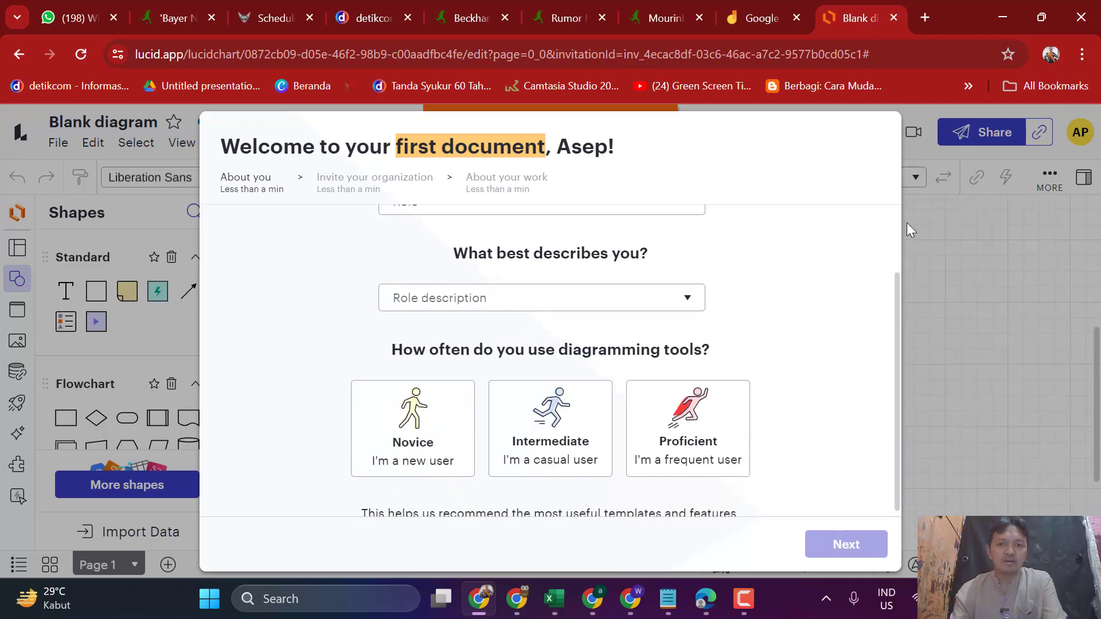
{"action": "left_click_drag", "start_coordinate": [897, 304], "coordinate": [900, 277]}
{"action": "left_click", "coordinate": [437, 470]}
{"action": "scroll", "coordinate": [626, 437], "scroll_direction": "up", "scroll_amount": 1}
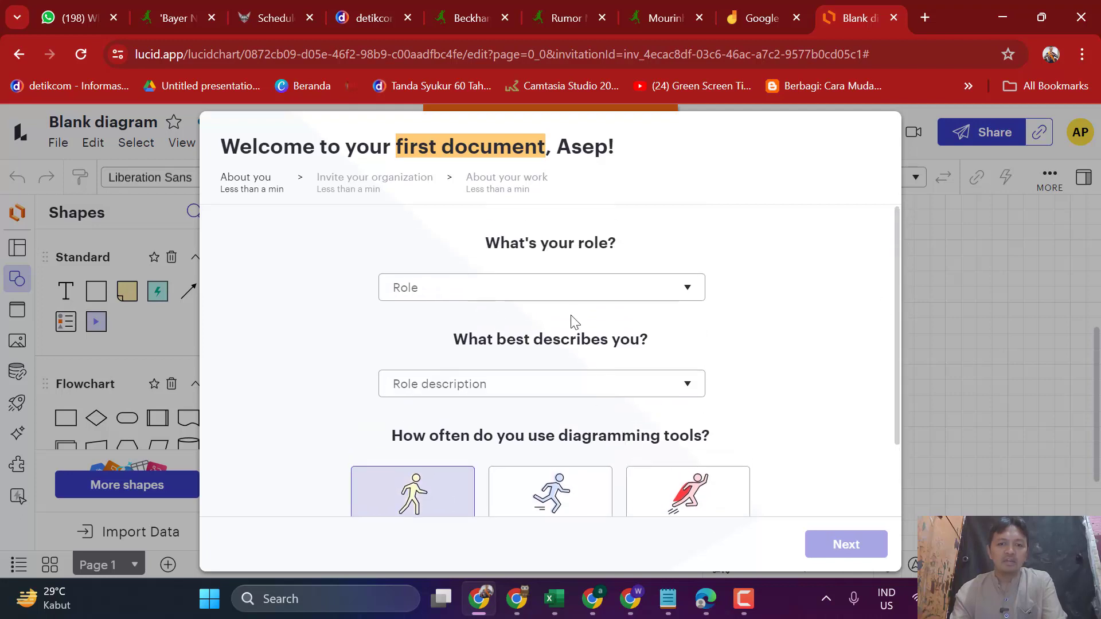
Set the role to Students / education industry and accept the redirect to the Lucid for Education Learning Suite
{"action": "left_click", "coordinate": [570, 295]}
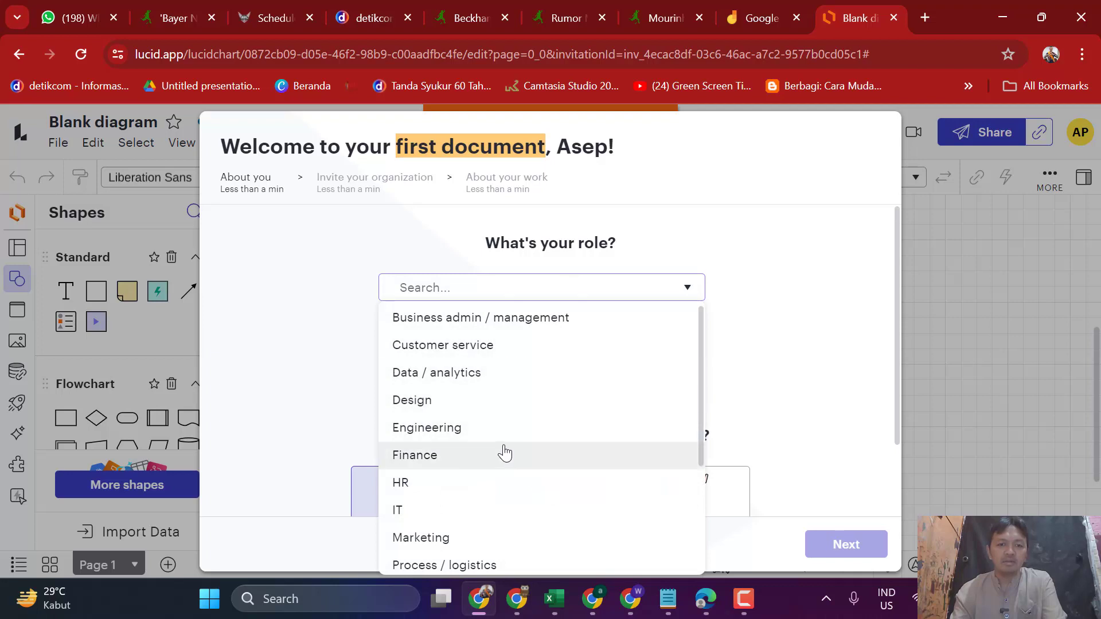
{"action": "scroll", "coordinate": [504, 439], "scroll_direction": "down", "scroll_amount": 3}
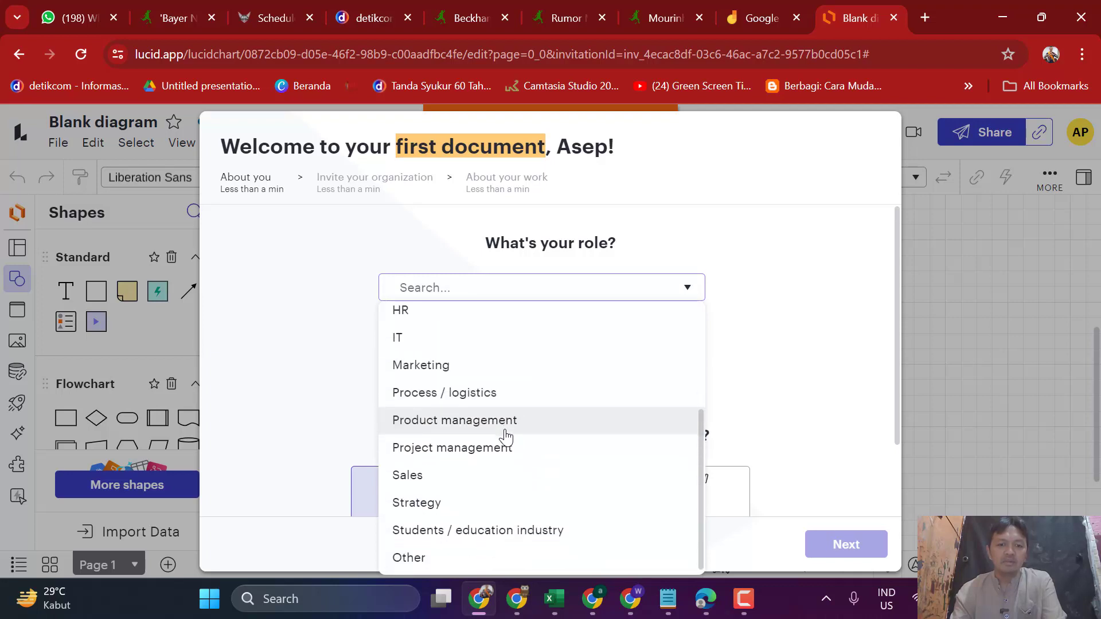
{"action": "left_click", "coordinate": [504, 533]}
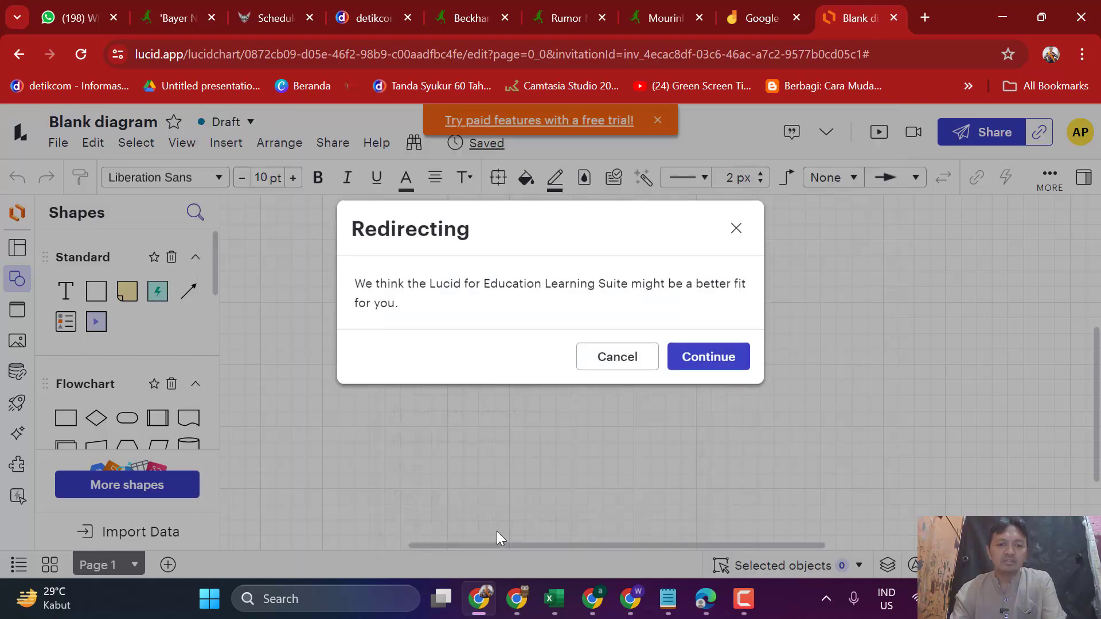
{"action": "left_click", "coordinate": [698, 360]}
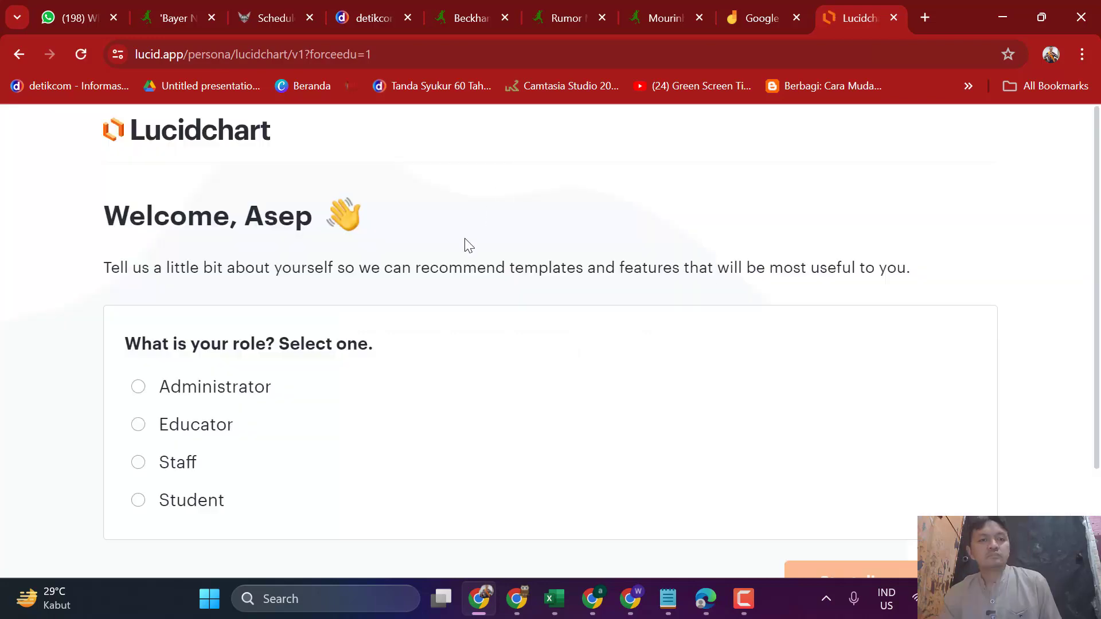
Choose the Educator role with Higher education as its type and start diagramming
{"action": "scroll", "coordinate": [201, 400], "scroll_direction": "down", "scroll_amount": 2}
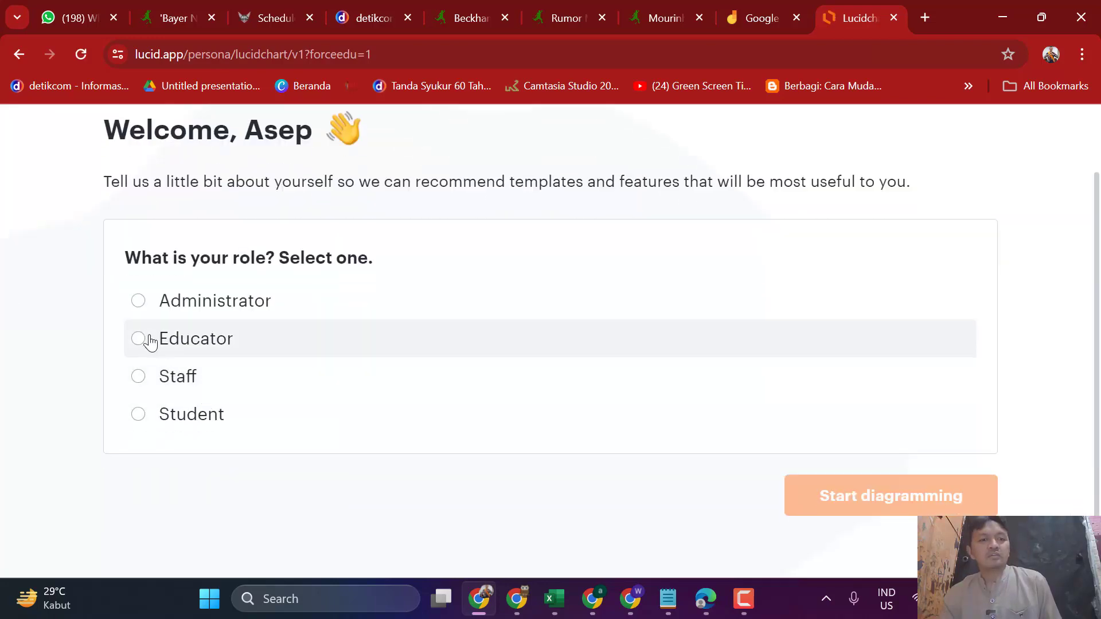
{"action": "left_click", "coordinate": [145, 340]}
{"action": "scroll", "coordinate": [281, 470], "scroll_direction": "down", "scroll_amount": 2}
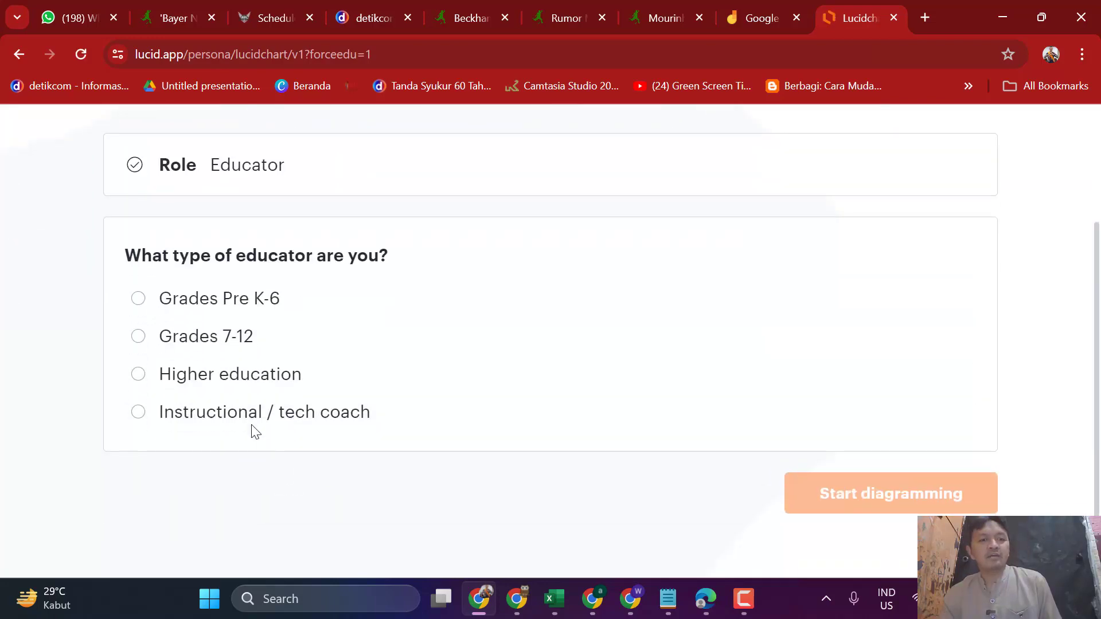
{"action": "left_click", "coordinate": [147, 381]}
{"action": "left_click", "coordinate": [881, 508]}
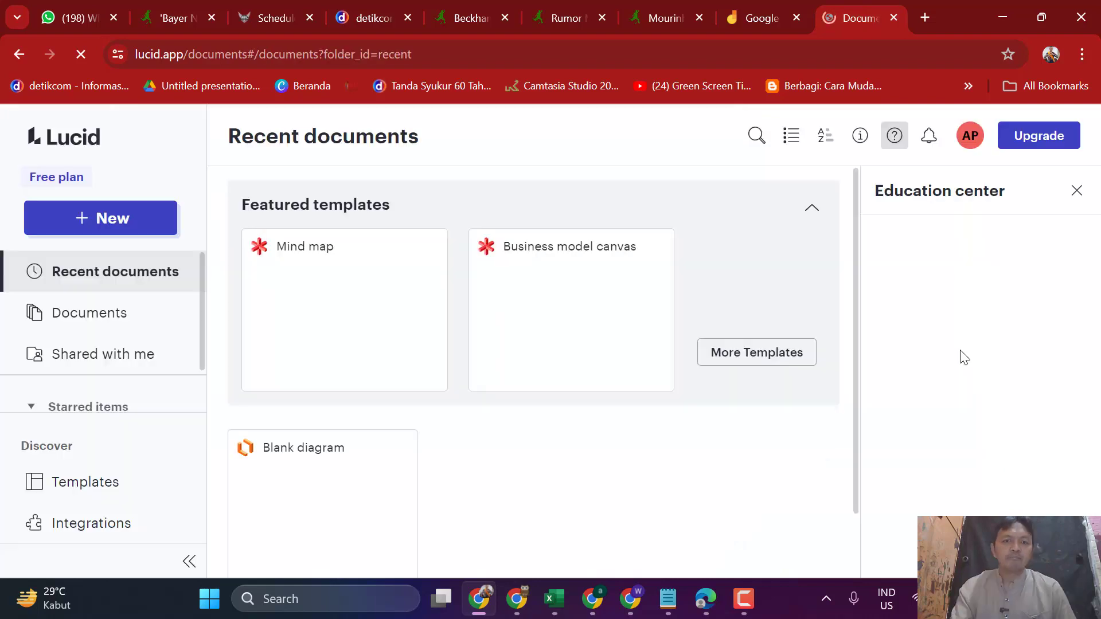
{"action": "scroll", "coordinate": [830, 473], "scroll_direction": "down", "scroll_amount": 2}
{"action": "scroll", "coordinate": [820, 476], "scroll_direction": "up", "scroll_amount": 2}
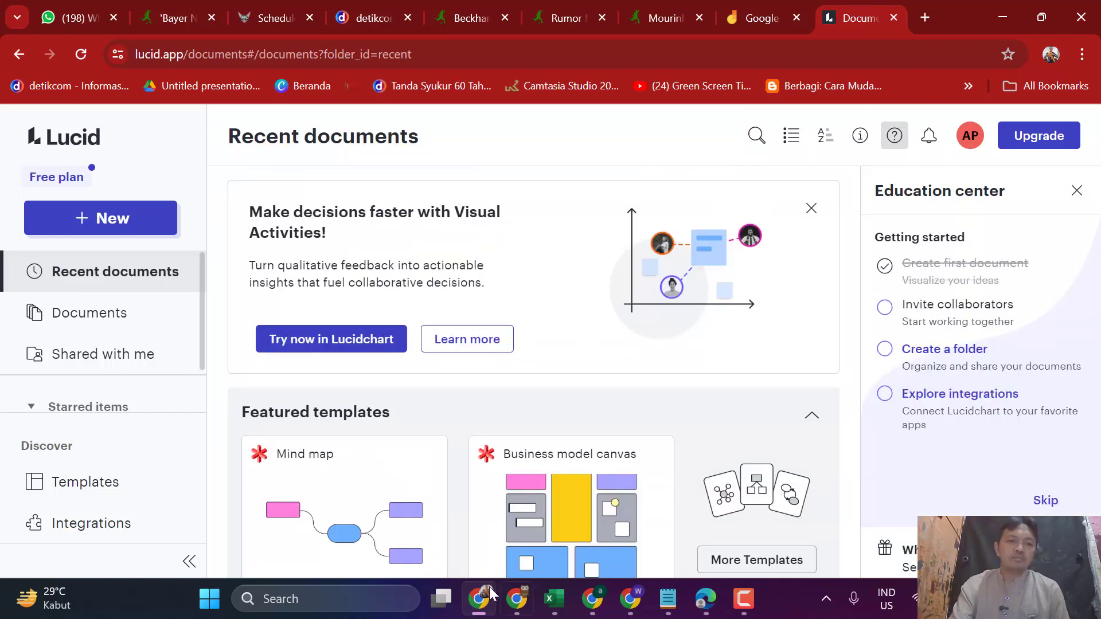
{"action": "scroll", "coordinate": [189, 361], "scroll_direction": "down", "scroll_amount": 2}
{"action": "scroll", "coordinate": [188, 361], "scroll_direction": "up", "scroll_amount": 3}
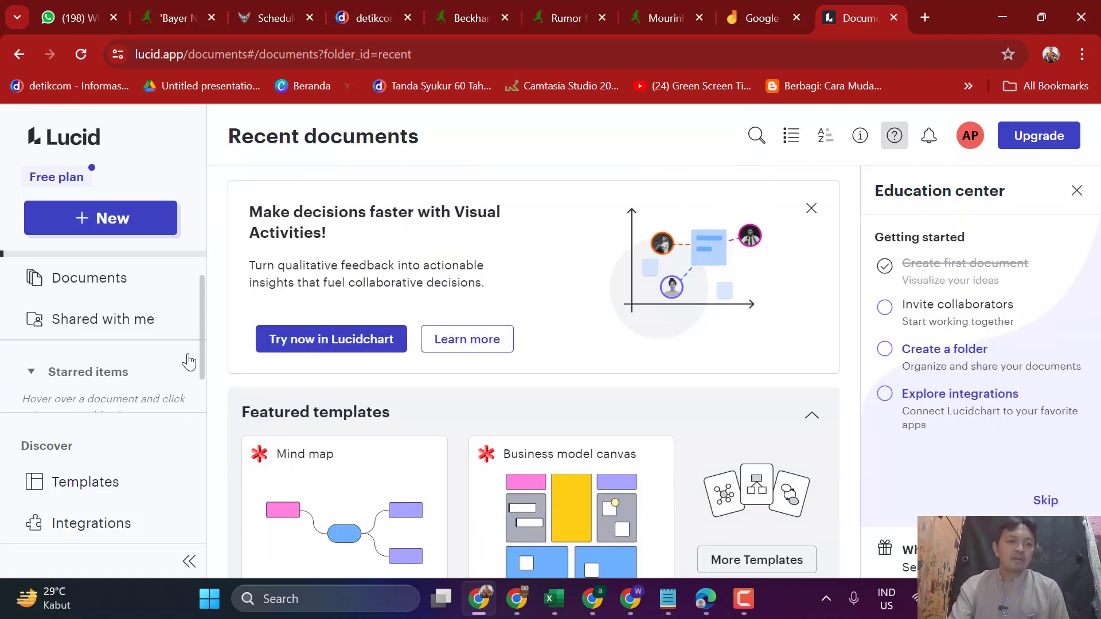
Start a new Lucidspark board import using Jamboard as the source
{"action": "left_click", "coordinate": [119, 228]}
{"action": "mouse_move", "coordinate": [130, 264]}
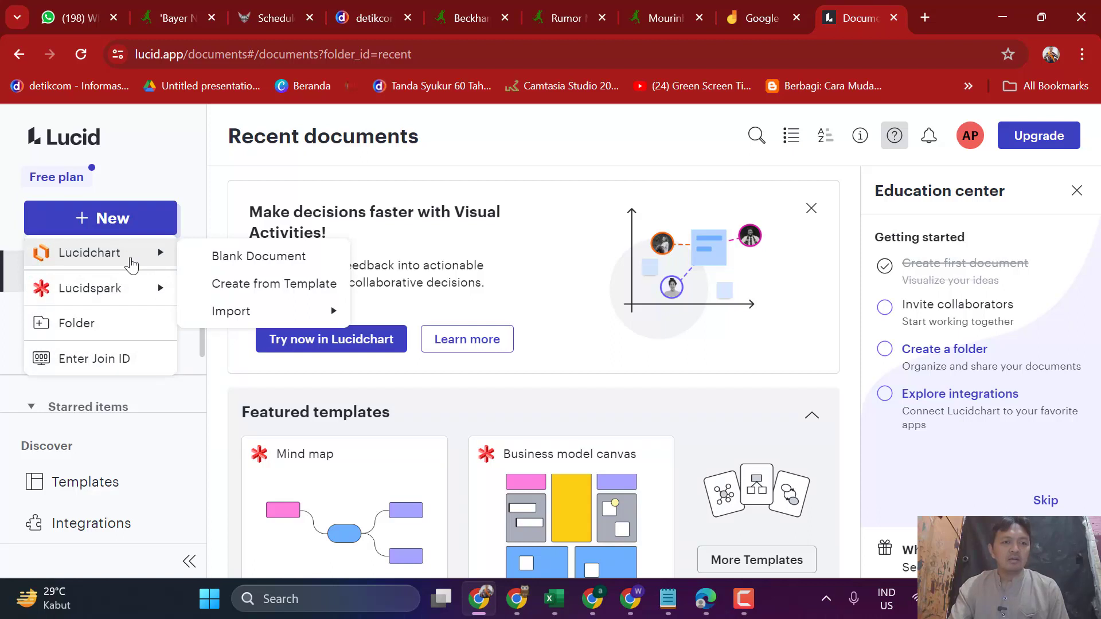
{"action": "mouse_move", "coordinate": [134, 295]}
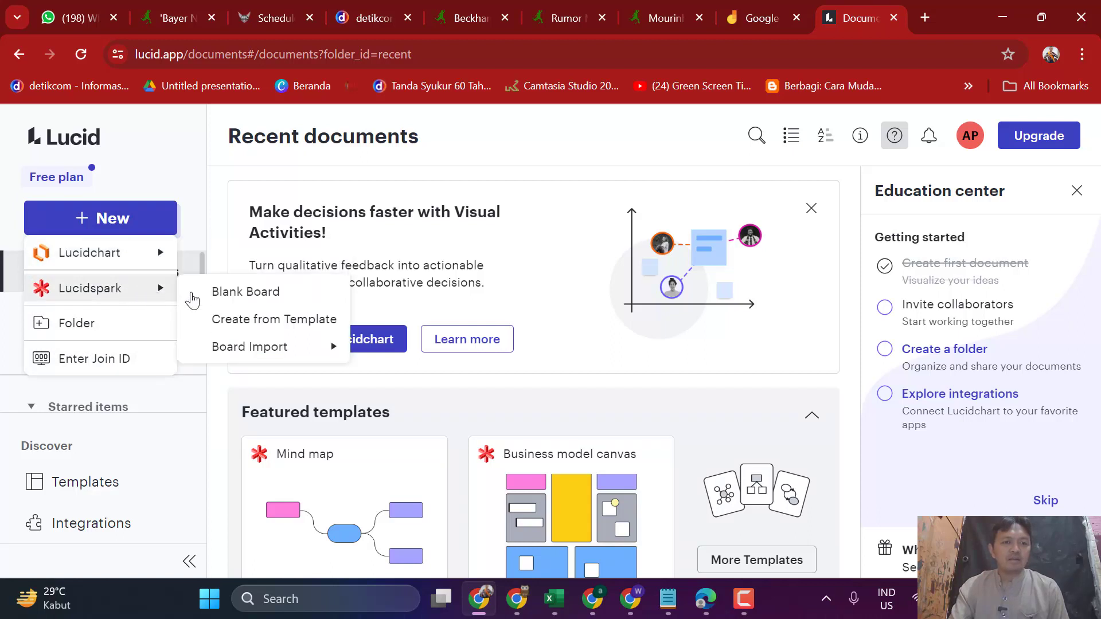
{"action": "mouse_move", "coordinate": [232, 354]}
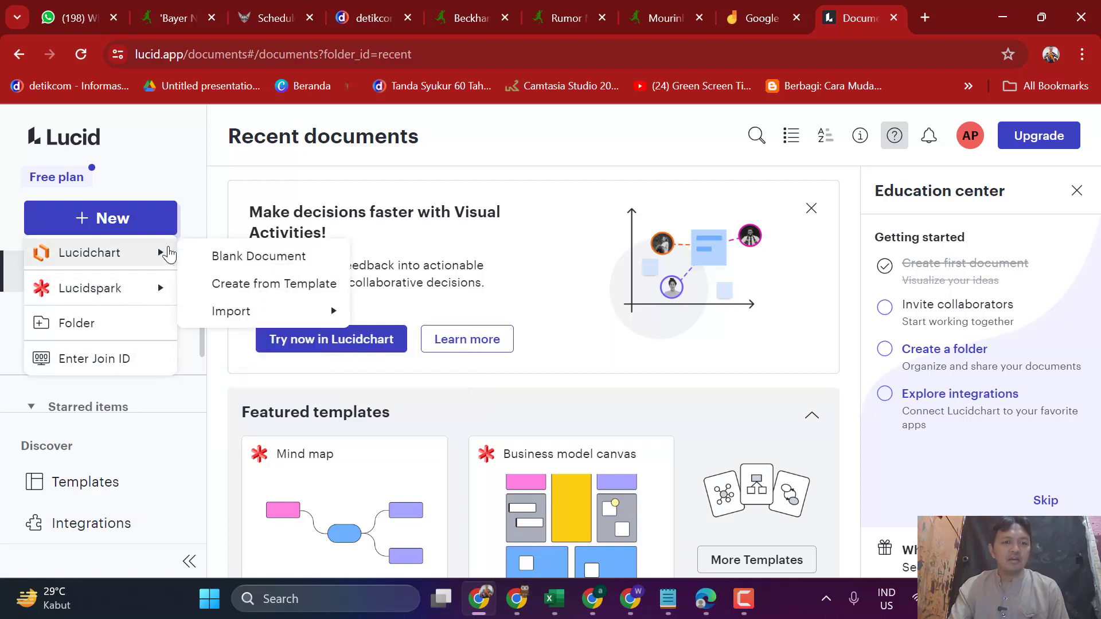
{"action": "mouse_move", "coordinate": [241, 312]}
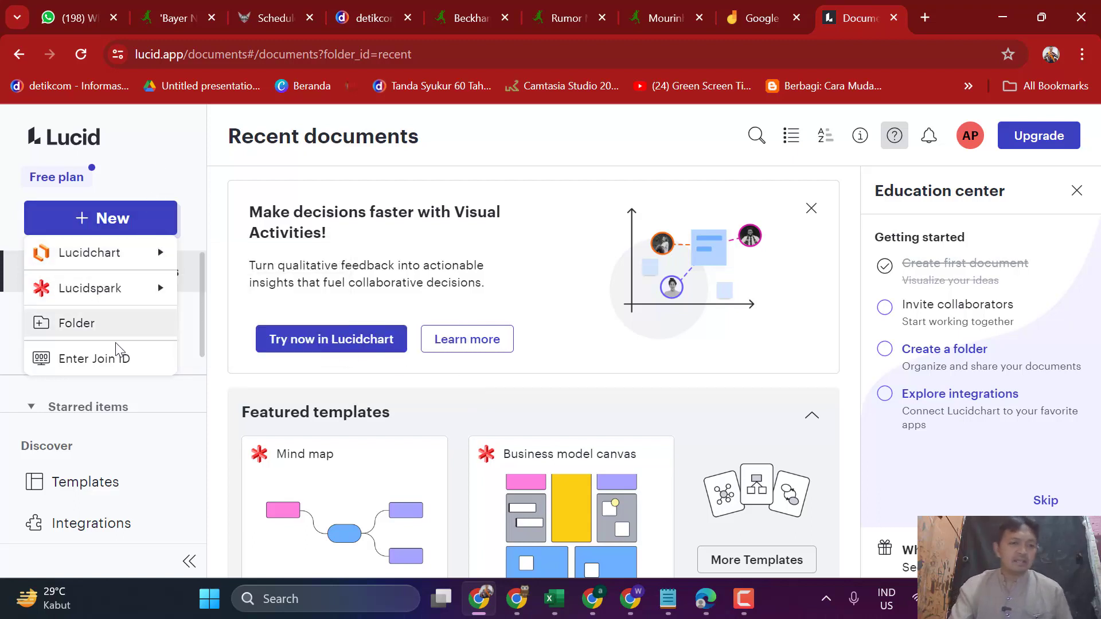
{"action": "mouse_move", "coordinate": [99, 297]}
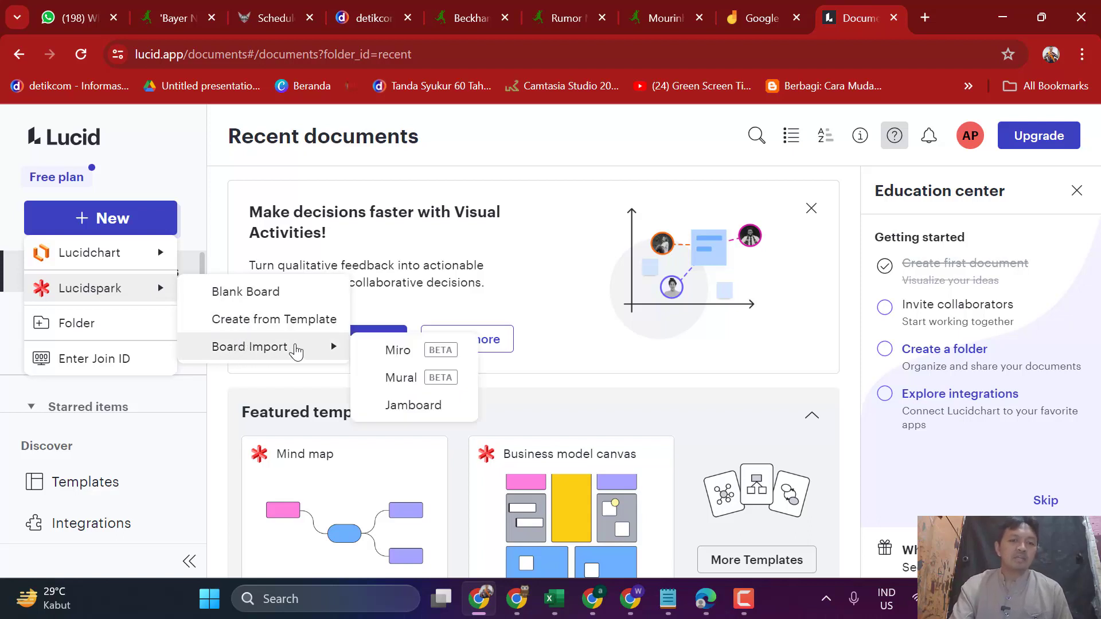
{"action": "left_click", "coordinate": [411, 408]}
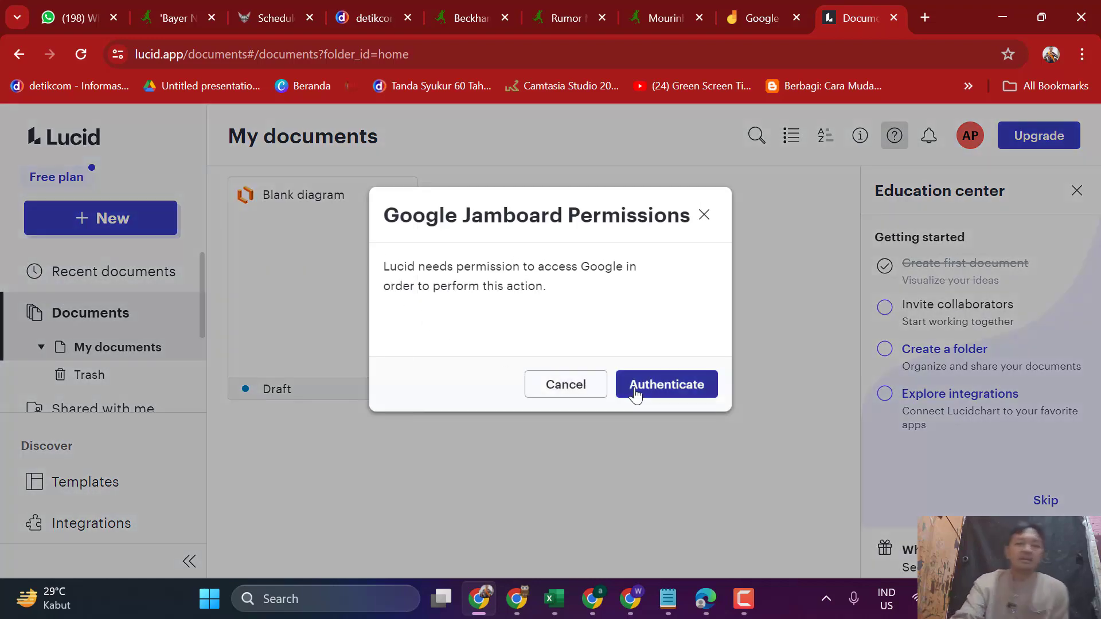
Authenticate with the listed Google account and grant Lucid Software access to the Google Drive files used with the app
{"action": "left_click", "coordinate": [648, 388]}
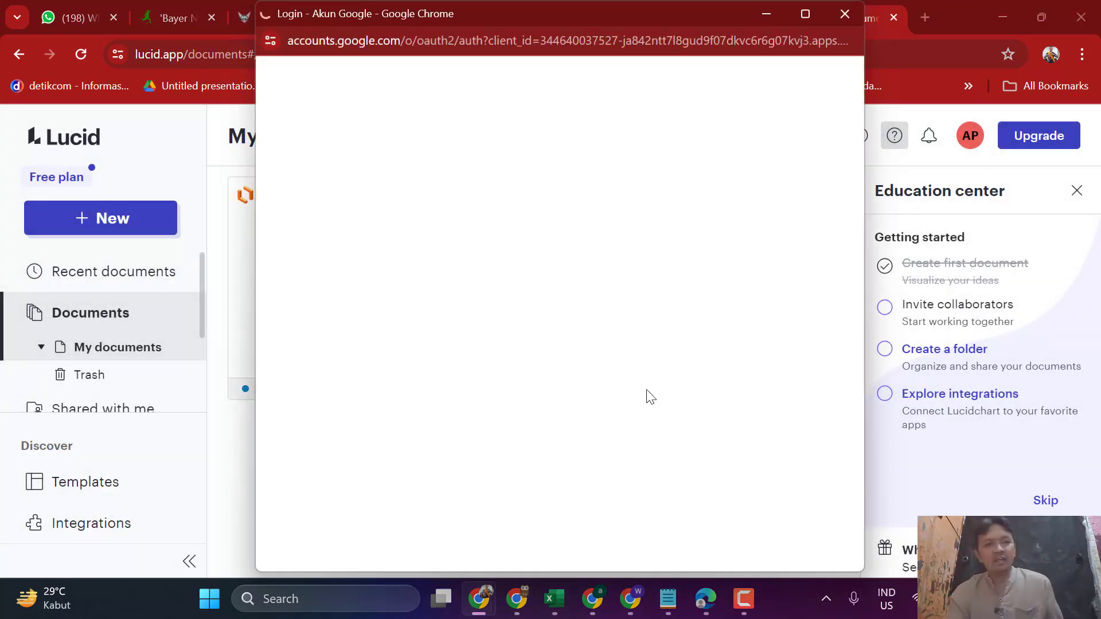
{"action": "left_click", "coordinate": [683, 191]}
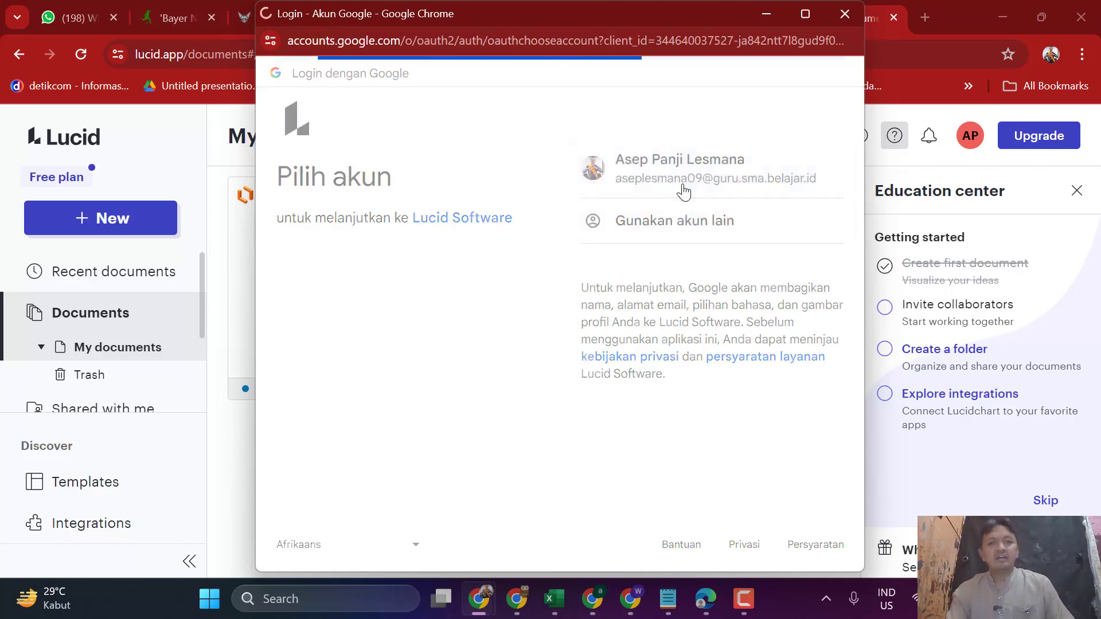
{"action": "left_click", "coordinate": [686, 332]}
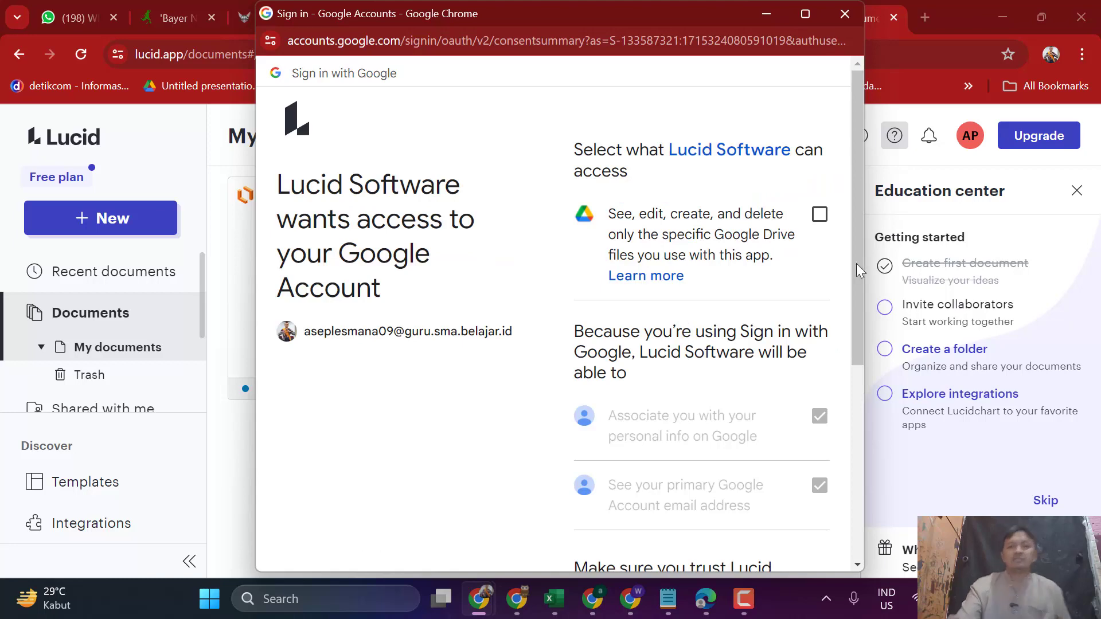
{"action": "left_click", "coordinate": [818, 219]}
{"action": "scroll", "coordinate": [748, 393], "scroll_direction": "down", "scroll_amount": 5}
{"action": "left_click", "coordinate": [686, 466]}
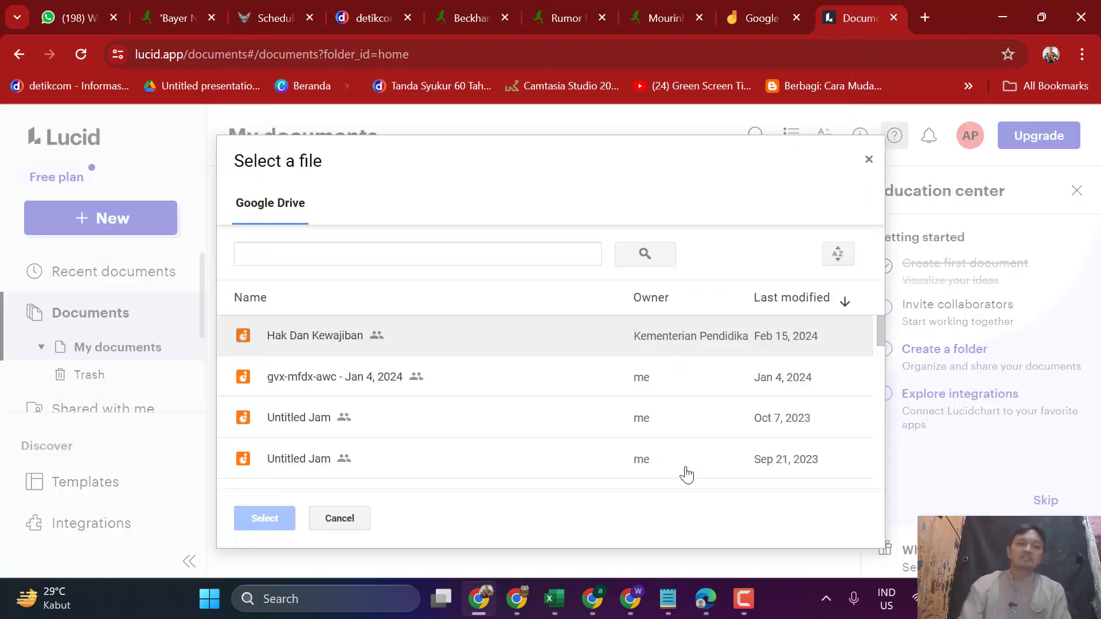
Find the KESEPAKATAN KELAS Jamboard in the Google Drive file list and import it into Lucid
{"action": "scroll", "coordinate": [300, 453], "scroll_direction": "down", "scroll_amount": 10}
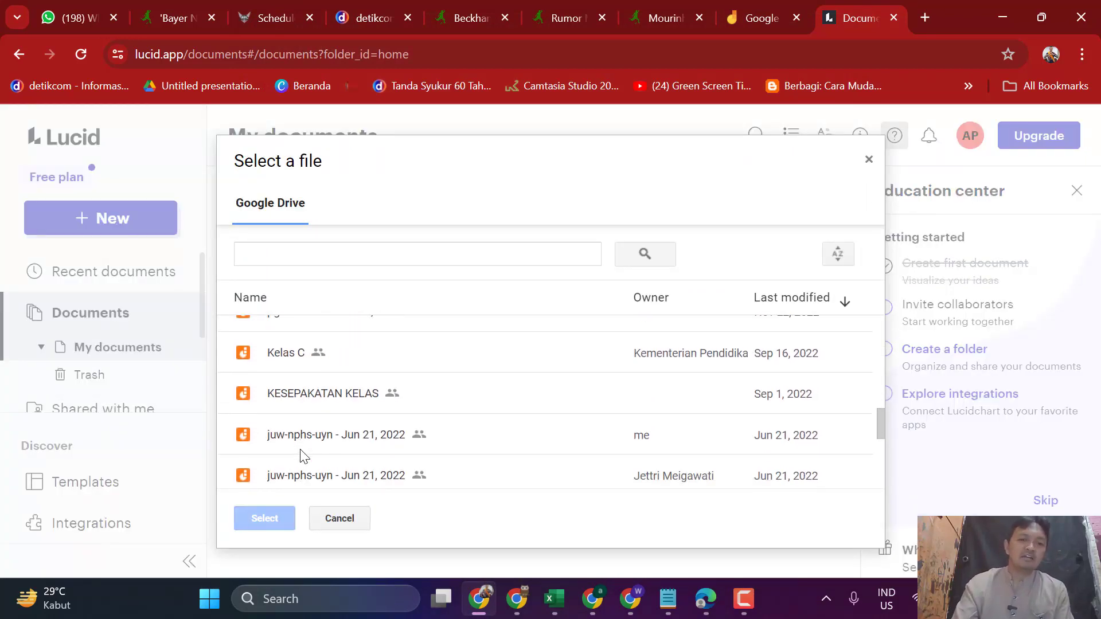
{"action": "scroll", "coordinate": [301, 456], "scroll_direction": "down", "scroll_amount": 3}
{"action": "scroll", "coordinate": [301, 456], "scroll_direction": "up", "scroll_amount": 5}
{"action": "scroll", "coordinate": [300, 456], "scroll_direction": "up", "scroll_amount": 5}
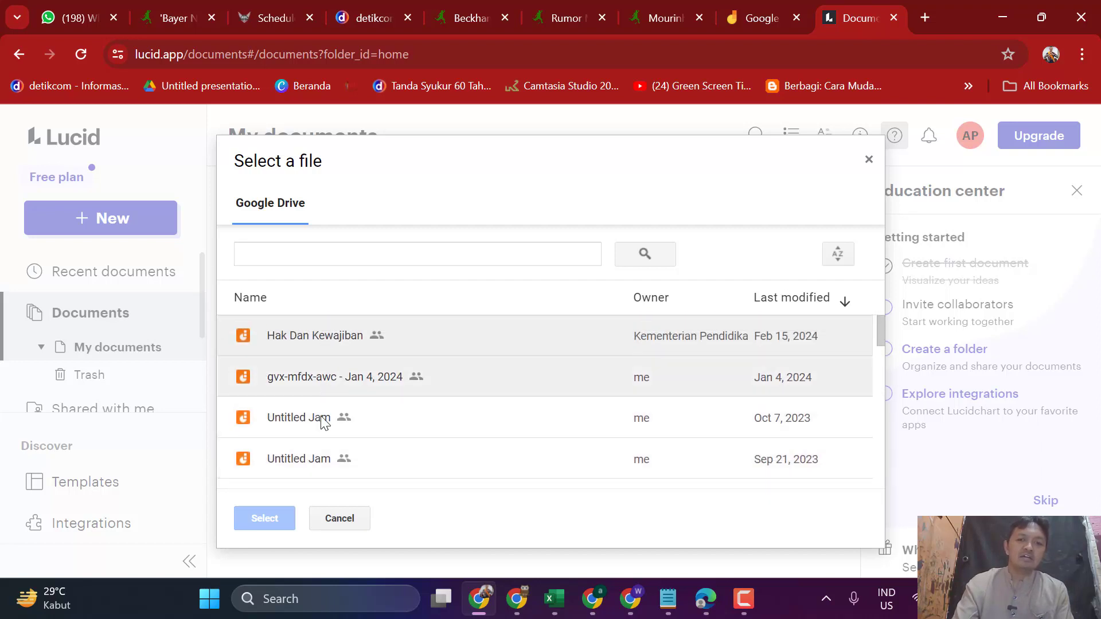
{"action": "scroll", "coordinate": [321, 431], "scroll_direction": "down", "scroll_amount": 10}
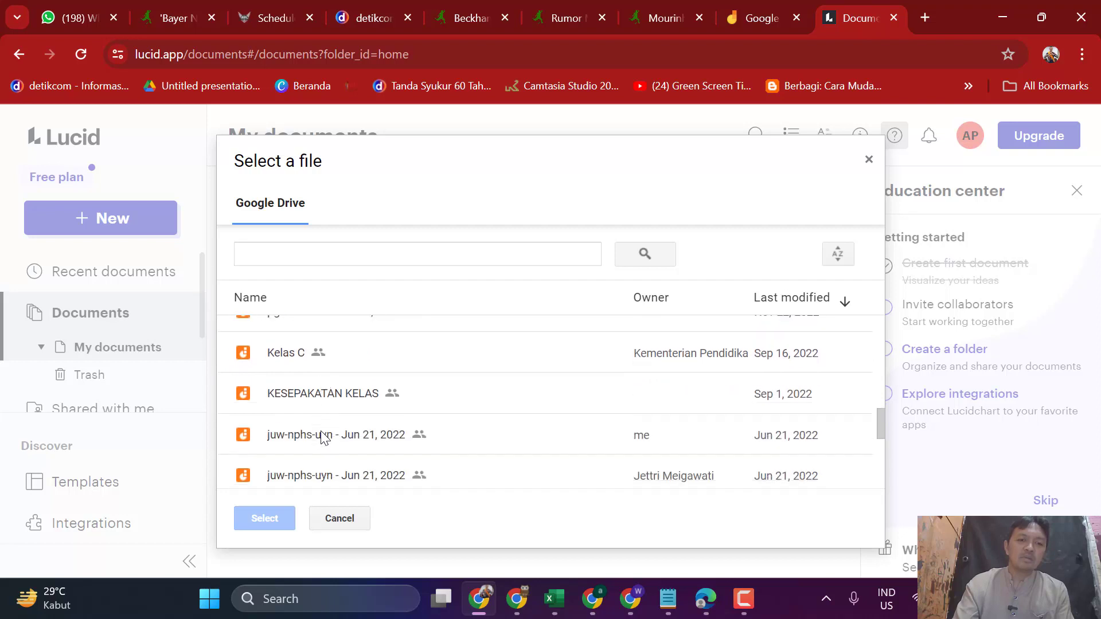
{"action": "left_click", "coordinate": [324, 397]}
{"action": "left_click", "coordinate": [274, 517]}
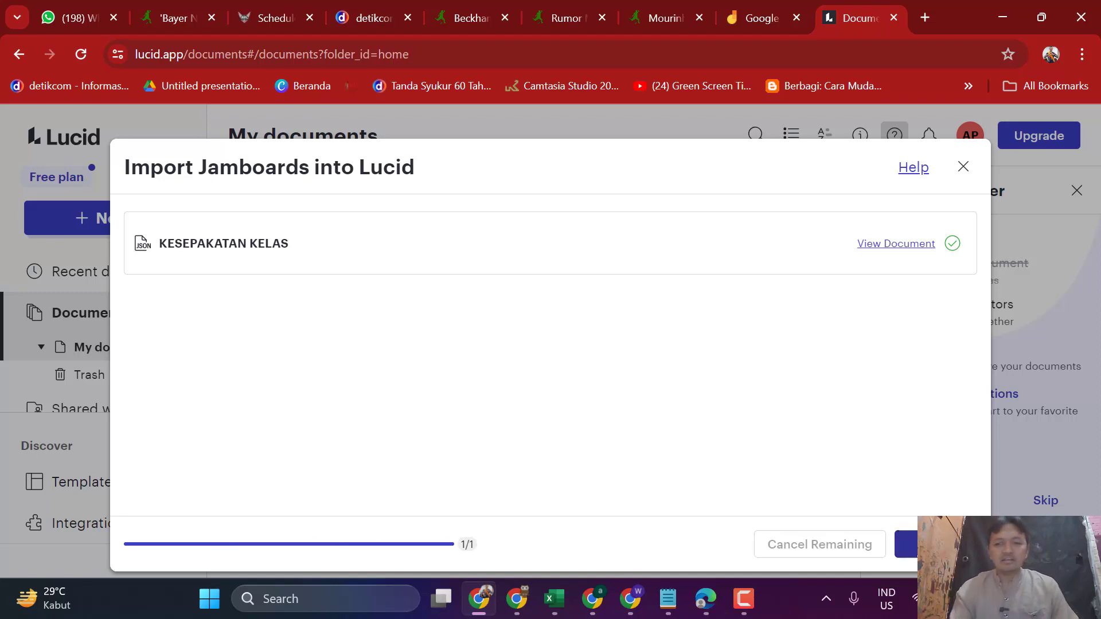
Finish the import and open the KESEPAKATAN KELAS board from the Jamboard Imports folder
{"action": "left_click", "coordinate": [904, 544]}
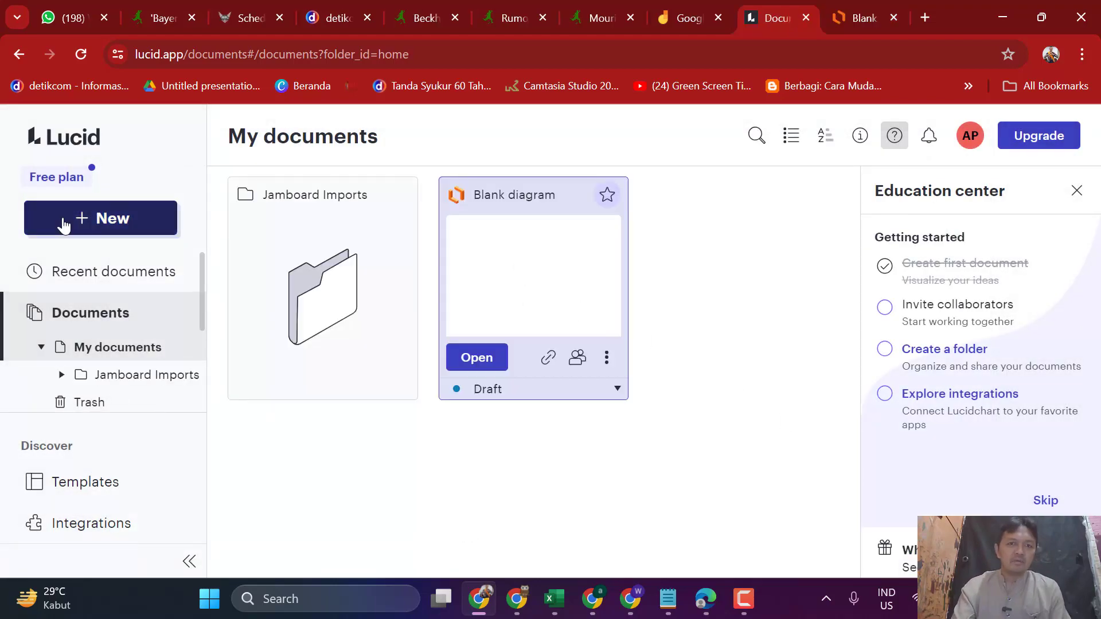
{"action": "double_click", "coordinate": [330, 289]}
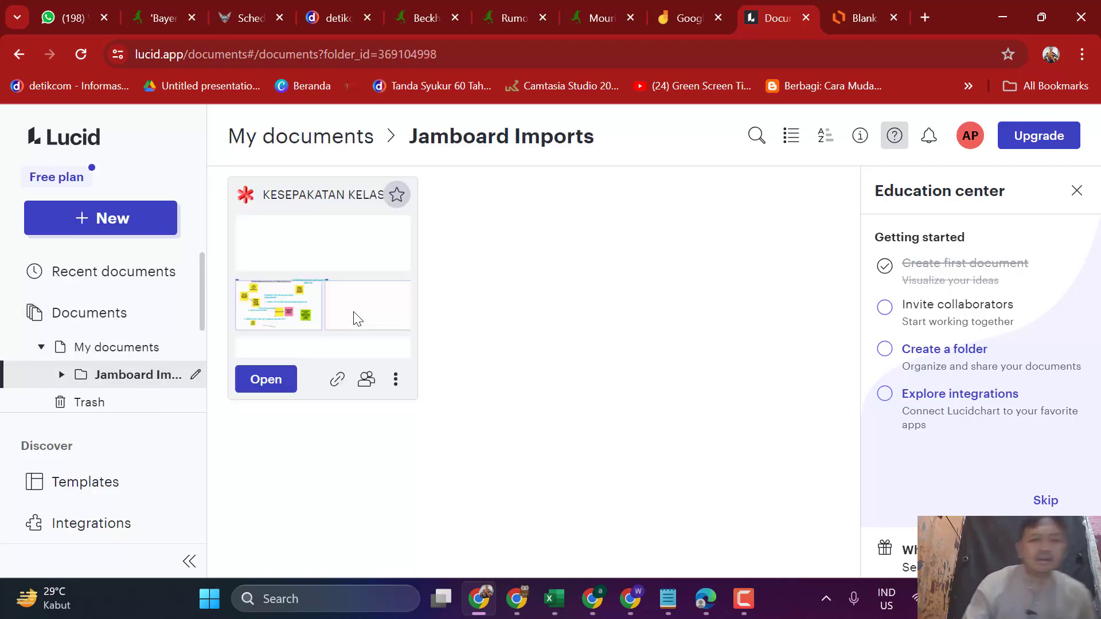
{"action": "left_click", "coordinate": [275, 390]}
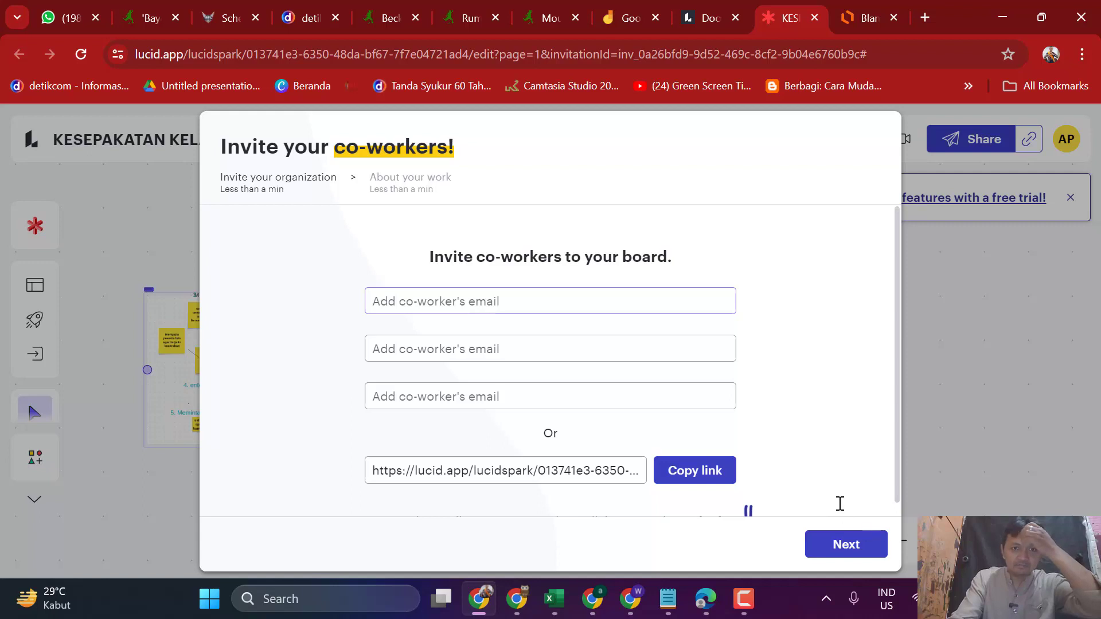
{"action": "scroll", "coordinate": [774, 508], "scroll_direction": "down", "scroll_amount": 1}
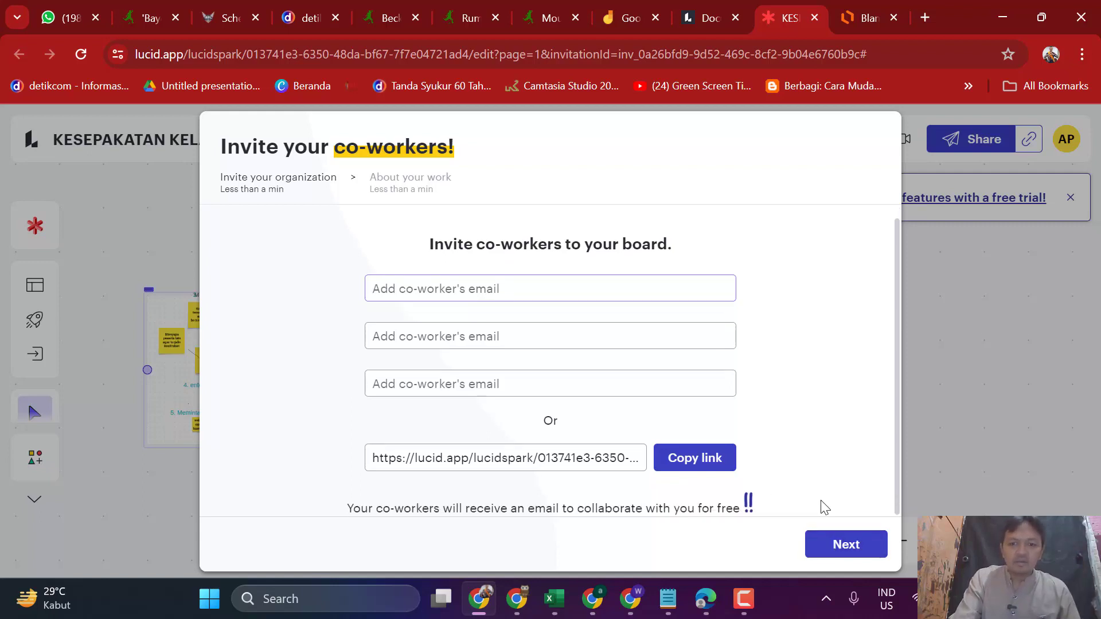
Skip inviting co-workers to the board and choose Blank board as the starting use case to finish the onboarding
{"action": "left_click", "coordinate": [846, 544]}
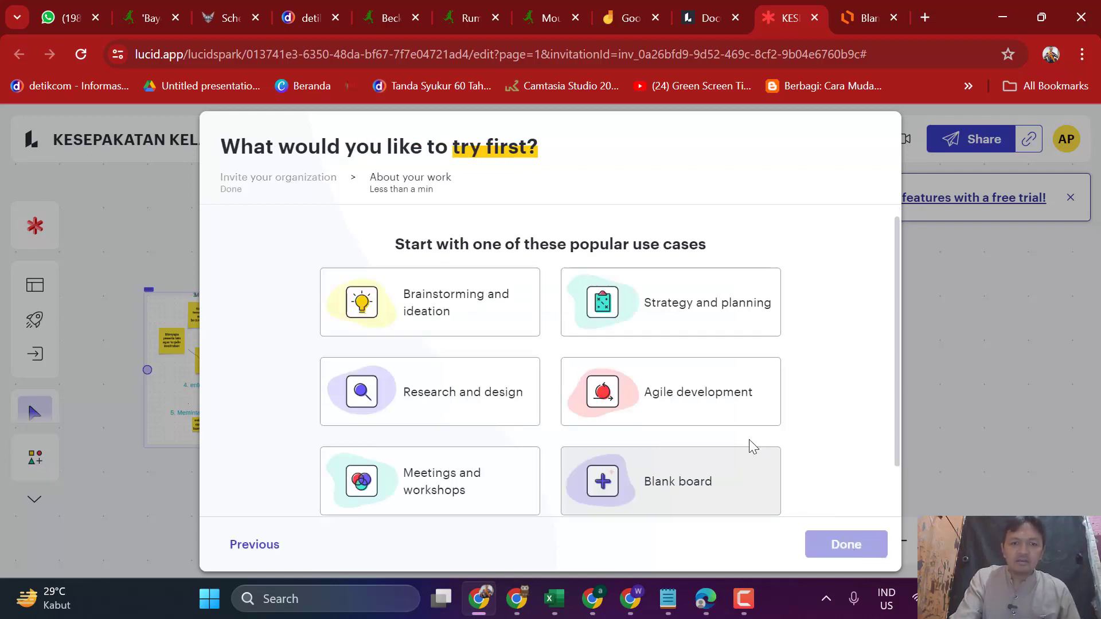
{"action": "scroll", "coordinate": [745, 505], "scroll_direction": "down", "scroll_amount": 2}
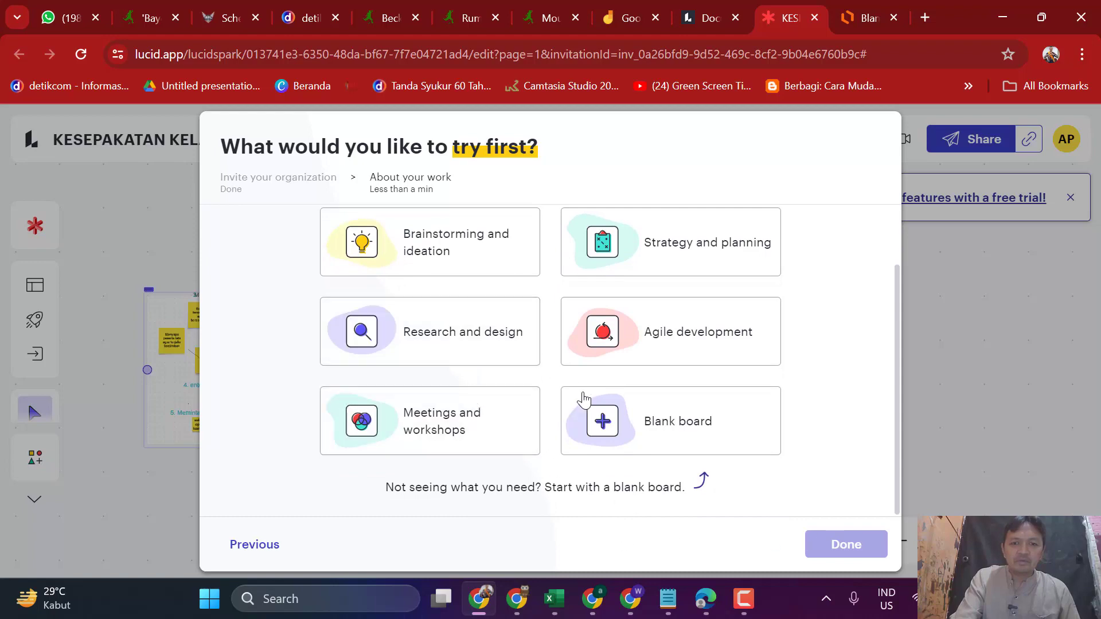
{"action": "left_click", "coordinate": [597, 424]}
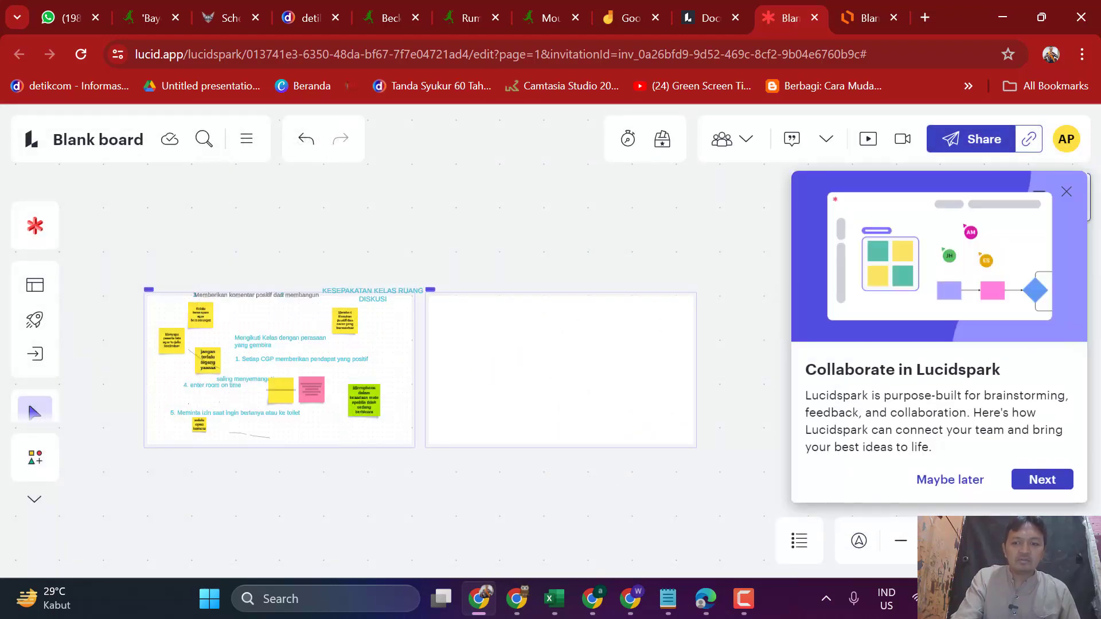
Move the blank white background image in the second frame up and to the right, partly outside its frame
{"action": "scroll", "coordinate": [711, 538], "scroll_direction": "up", "scroll_amount": 5}
{"action": "scroll", "coordinate": [702, 528], "scroll_direction": "down", "scroll_amount": 5}
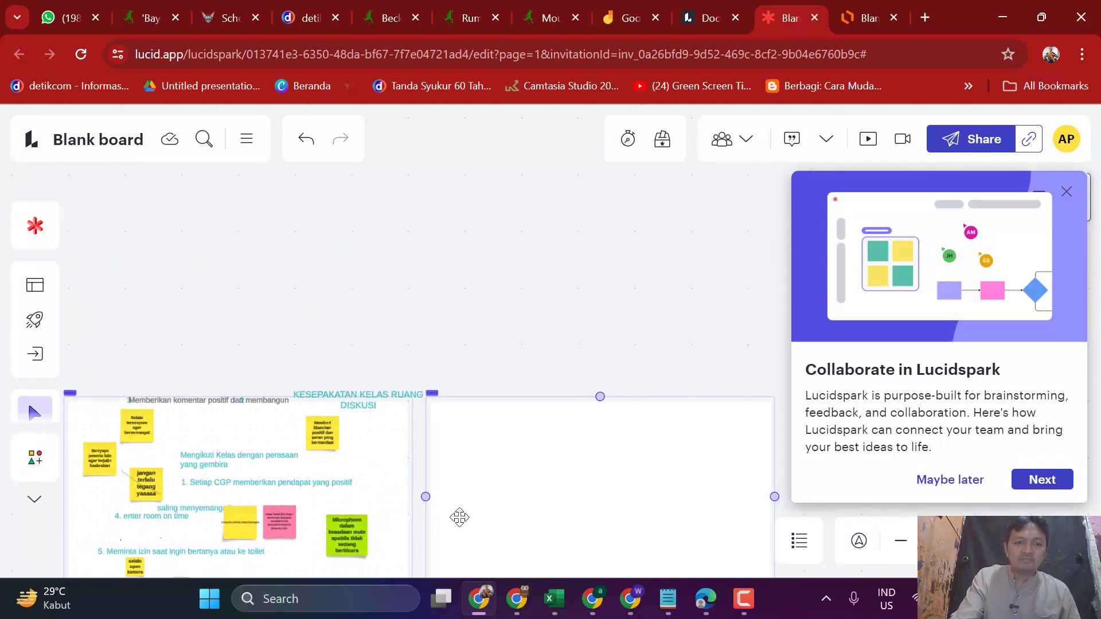
{"action": "scroll", "coordinate": [461, 510], "scroll_direction": "down", "scroll_amount": 2}
{"action": "left_click_drag", "start_coordinate": [453, 492], "coordinate": [493, 465]}
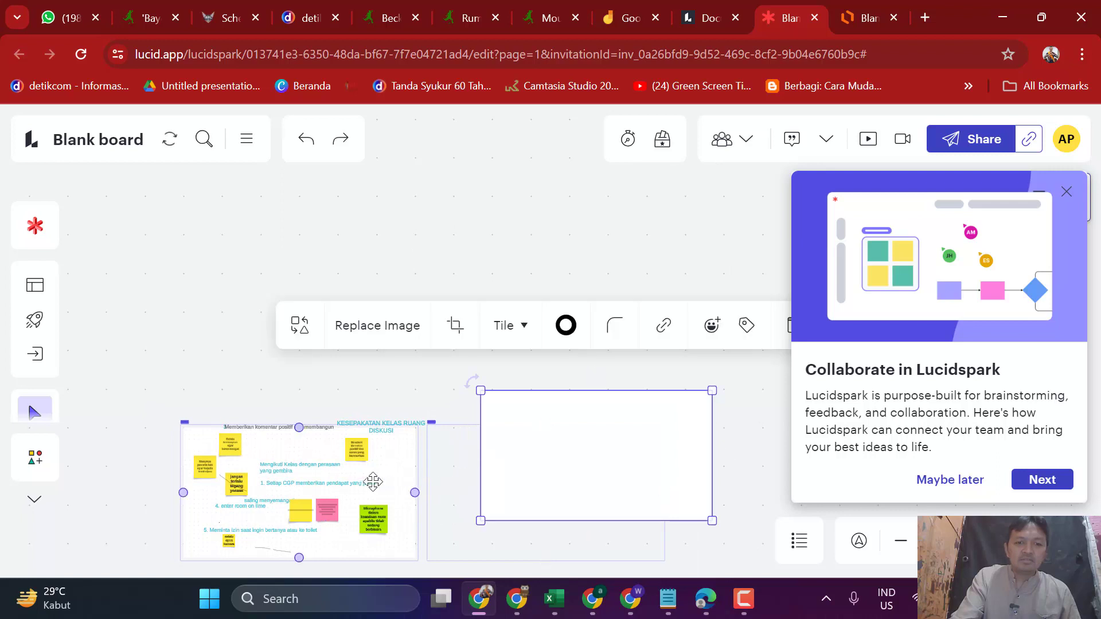
Select the "Setiap CGP memberikan pendapat yang positif" text in the first frame and examine the imported content up close
{"action": "left_click", "coordinate": [373, 484]}
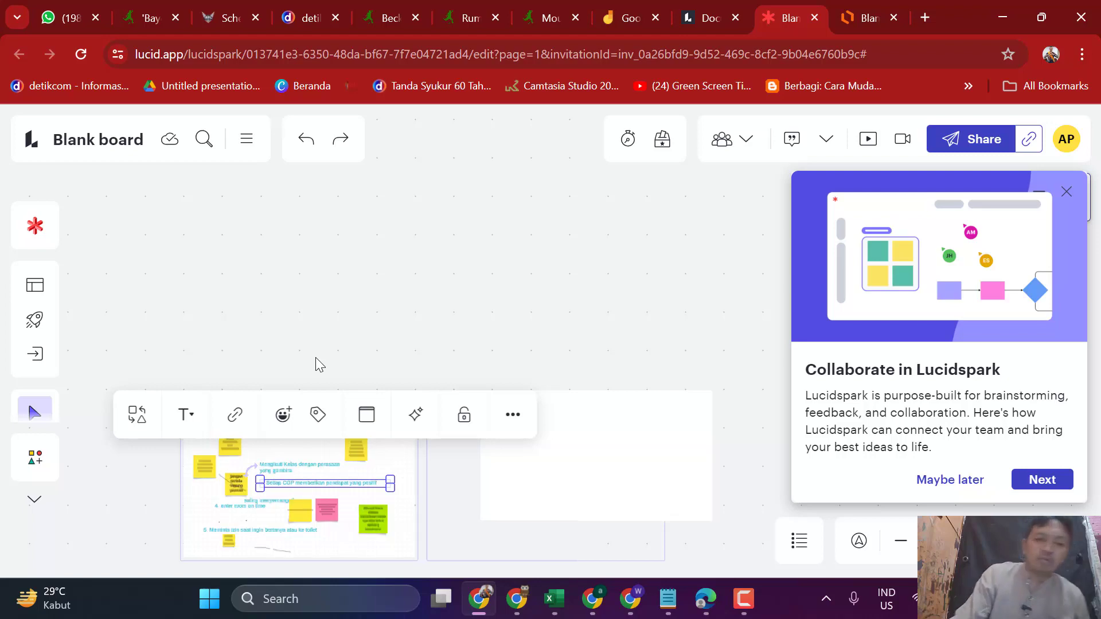
{"action": "scroll", "coordinate": [321, 366], "scroll_direction": "down", "scroll_amount": 2}
{"action": "scroll", "coordinate": [369, 412], "scroll_direction": "up", "scroll_amount": 4}
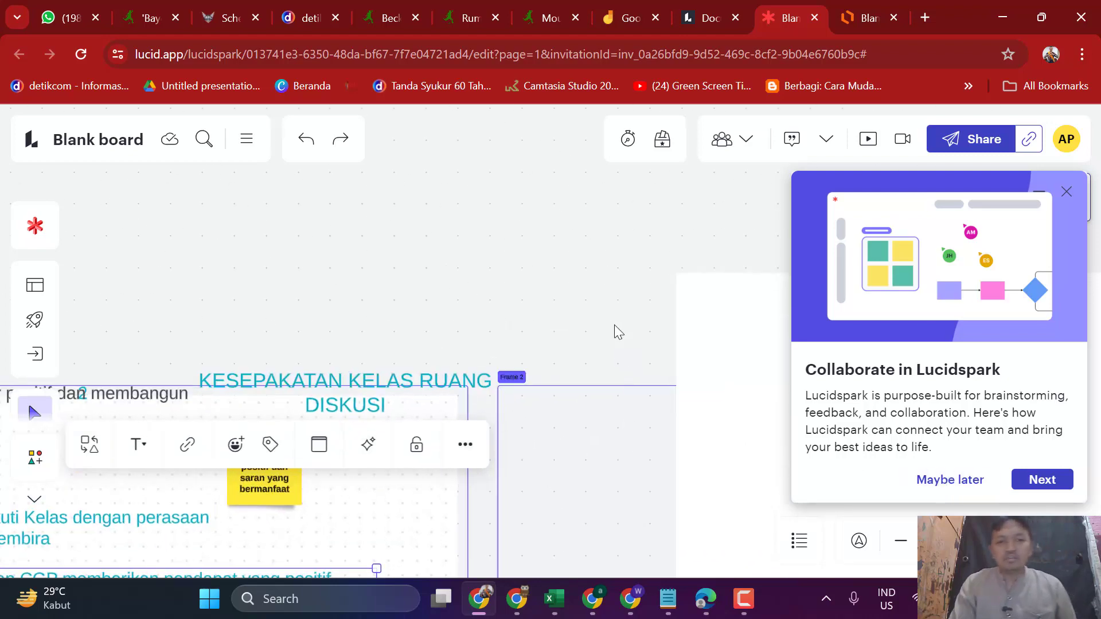